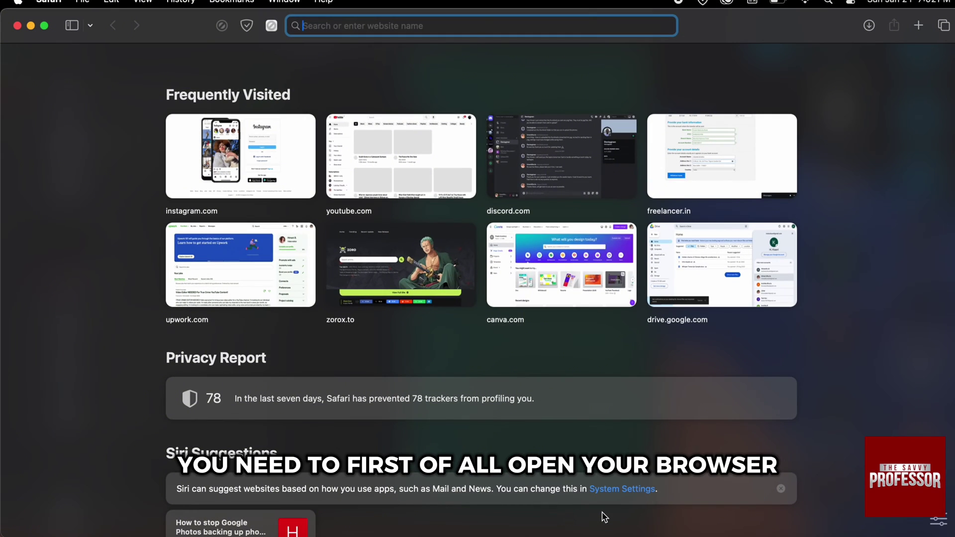
- Load photos.google.com in Safari from the 'photo' address-bar suggestion
{"action": "type", "text": "photos.google.com"}
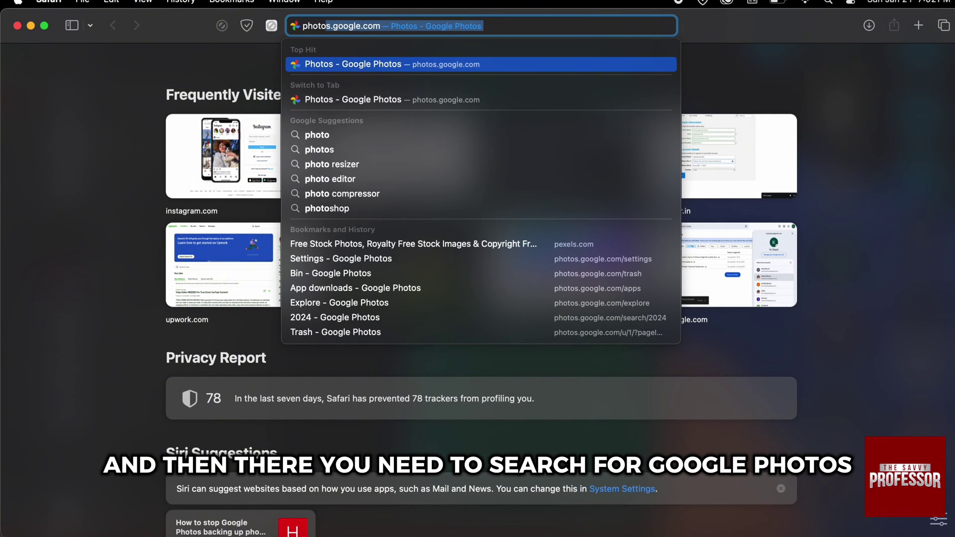
{"action": "key", "text": "Return"}
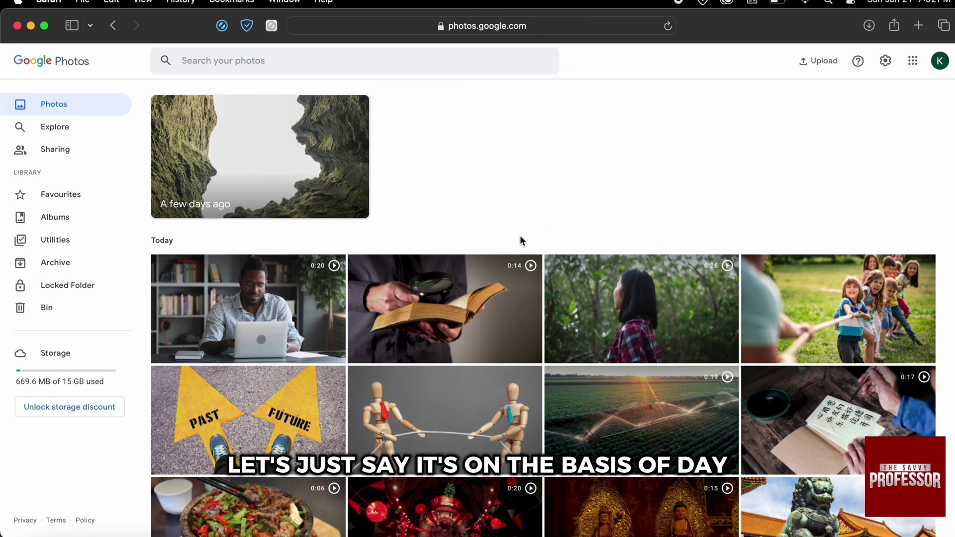
- Select all of Today's and Yesterday's photos (43 items), then clear the selection
{"action": "mouse_move", "coordinate": [162, 245]}
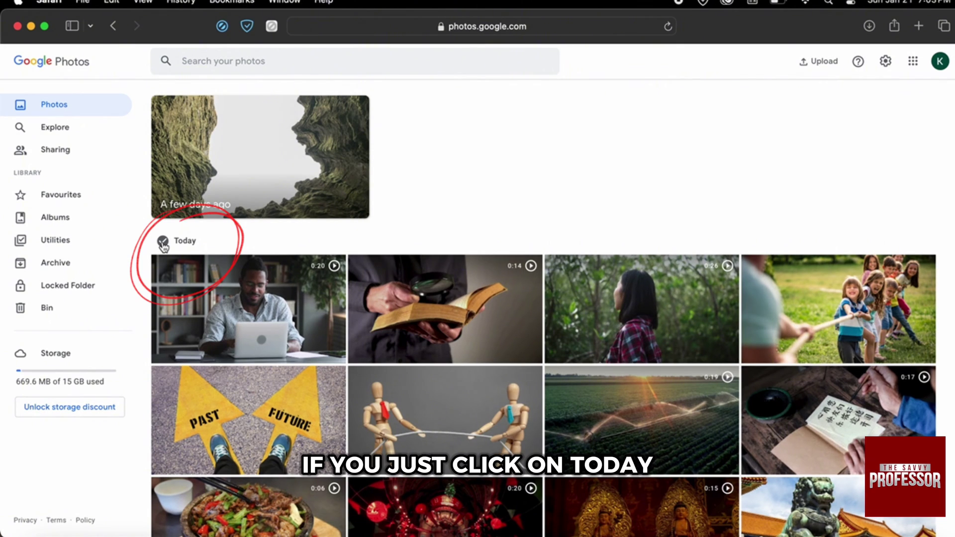
{"action": "left_click", "coordinate": [163, 243]}
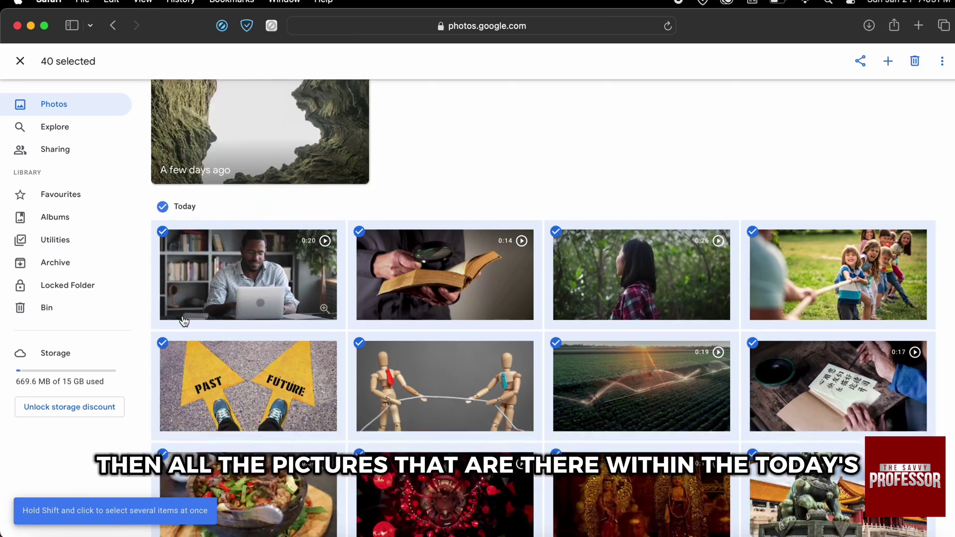
{"action": "scroll", "coordinate": [185, 321], "scroll_direction": "down", "scroll_amount": 20}
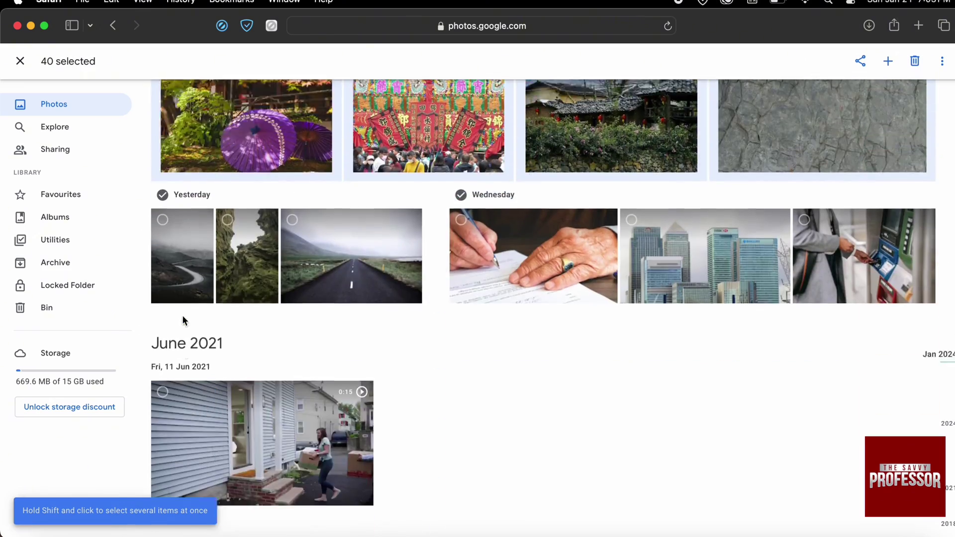
{"action": "scroll", "coordinate": [182, 317], "scroll_direction": "down", "scroll_amount": 2}
{"action": "scroll", "coordinate": [183, 317], "scroll_direction": "up", "scroll_amount": 1}
{"action": "left_click", "coordinate": [162, 134]}
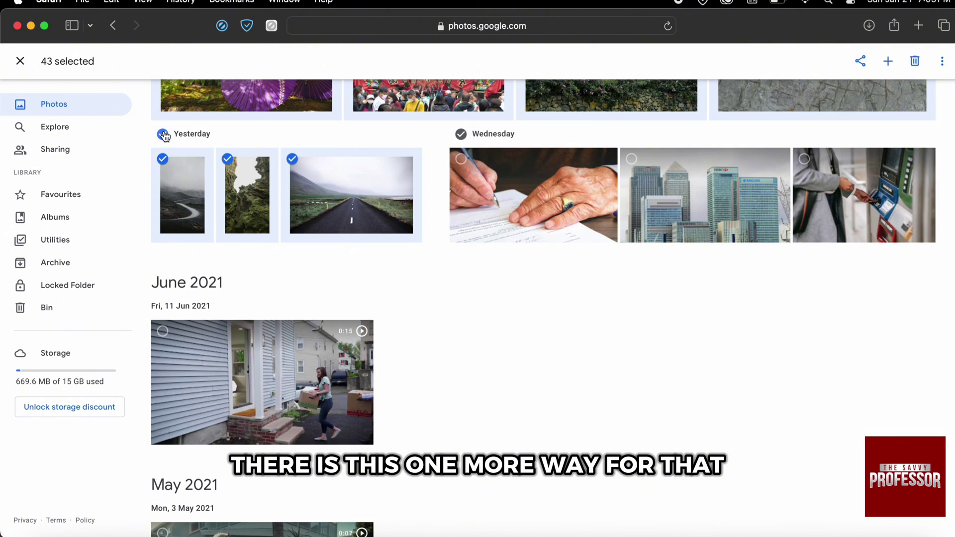
{"action": "left_click", "coordinate": [20, 60]}
- Select the first Today video, then Shift-select through the July 2018 video for 60 items
{"action": "scroll", "coordinate": [225, 180], "scroll_direction": "up", "scroll_amount": 20}
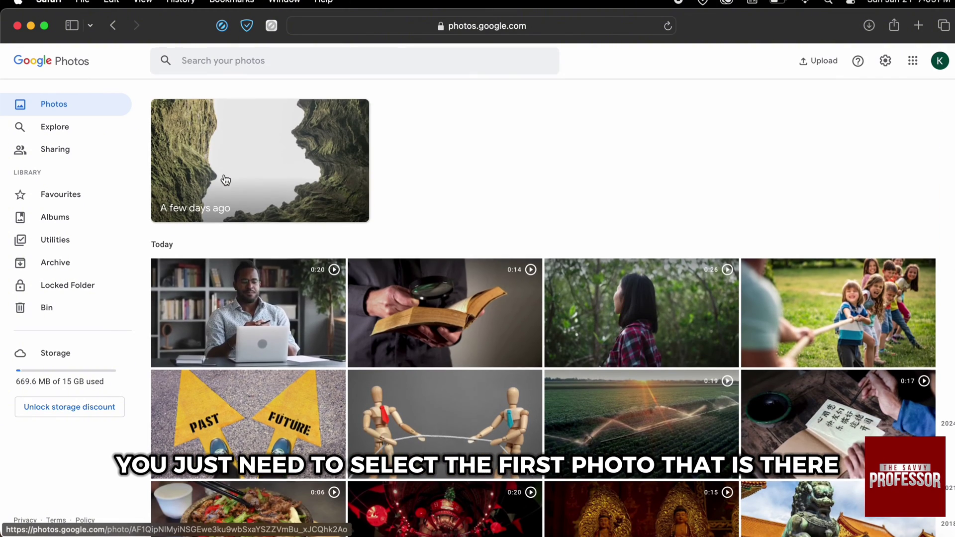
{"action": "left_click", "coordinate": [162, 265]}
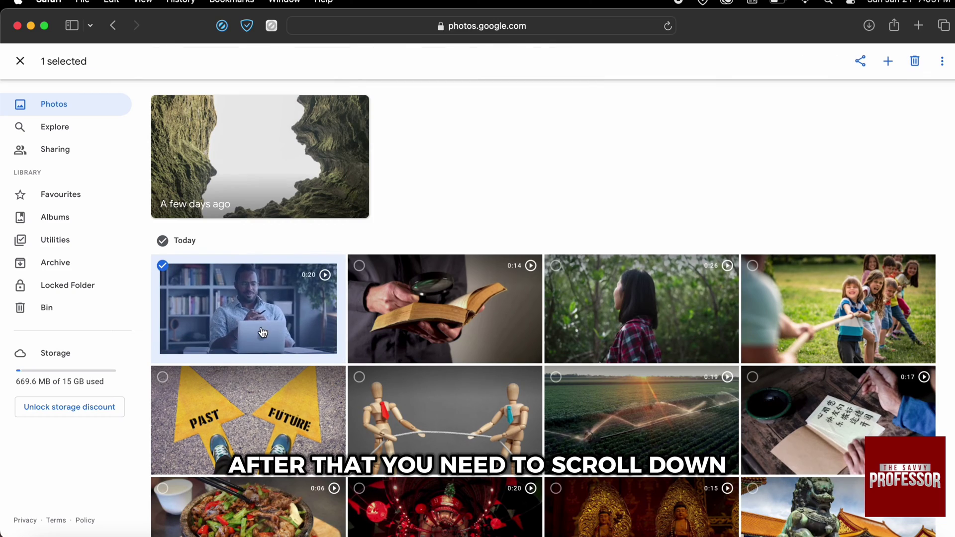
{"action": "scroll", "coordinate": [789, 351], "scroll_direction": "down", "scroll_amount": 20}
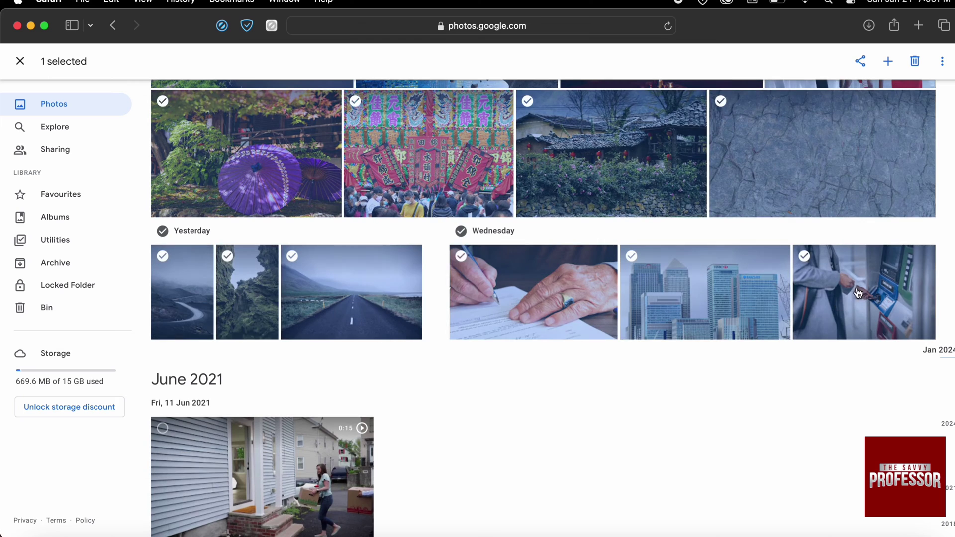
{"action": "scroll", "coordinate": [712, 413], "scroll_direction": "down", "scroll_amount": 5}
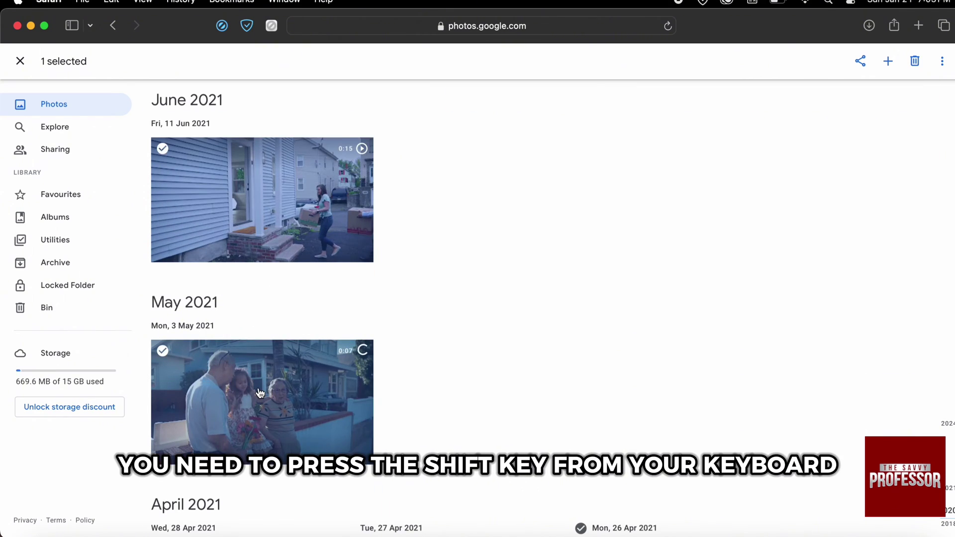
{"action": "scroll", "coordinate": [252, 383], "scroll_direction": "down", "scroll_amount": 6}
{"action": "scroll", "coordinate": [752, 339], "scroll_direction": "down", "scroll_amount": 10}
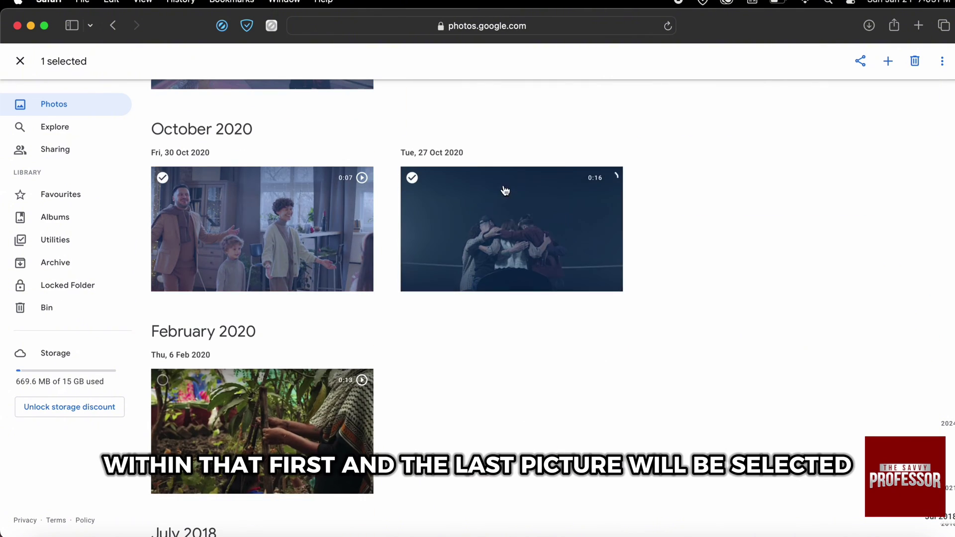
{"action": "scroll", "coordinate": [279, 477], "scroll_direction": "down", "scroll_amount": 3}
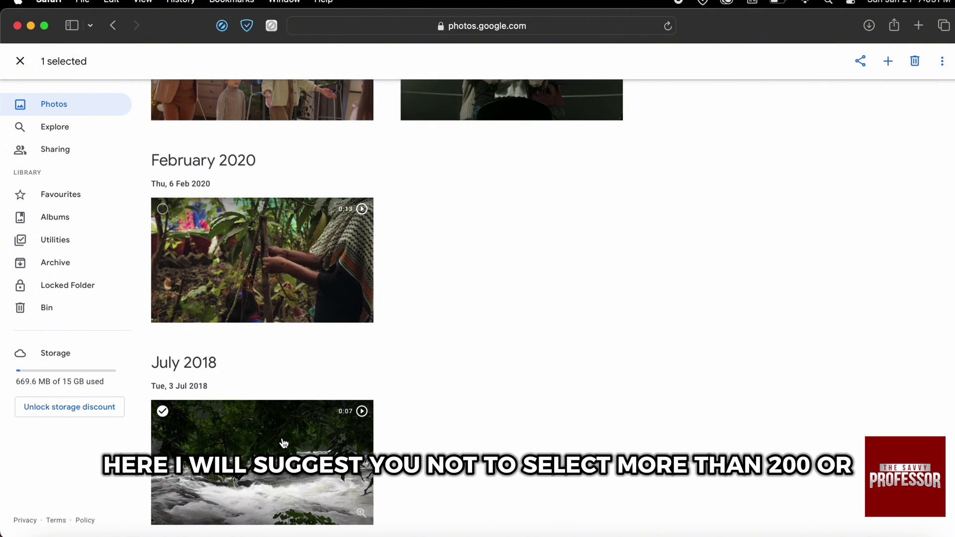
{"action": "key", "text": "super+minus"}
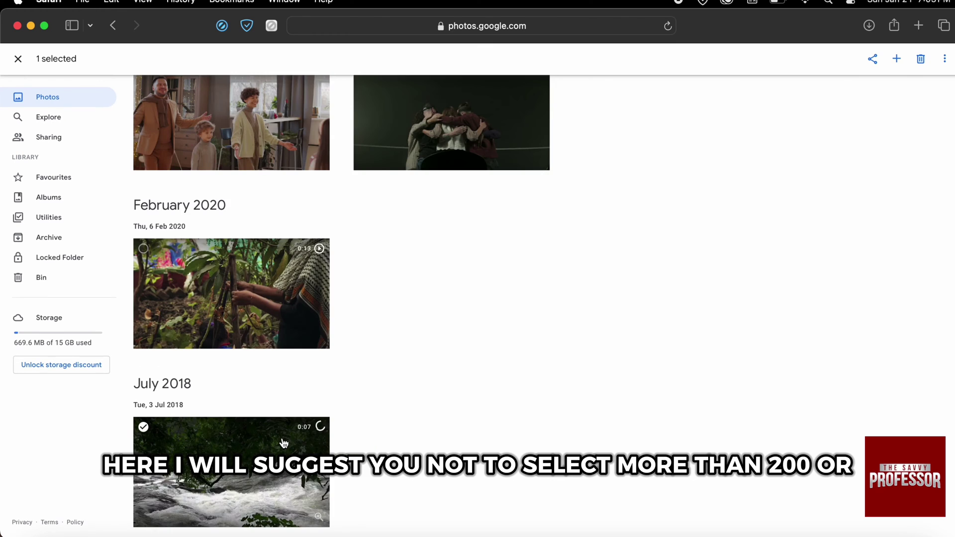
{"action": "key", "text": "super+minus"}
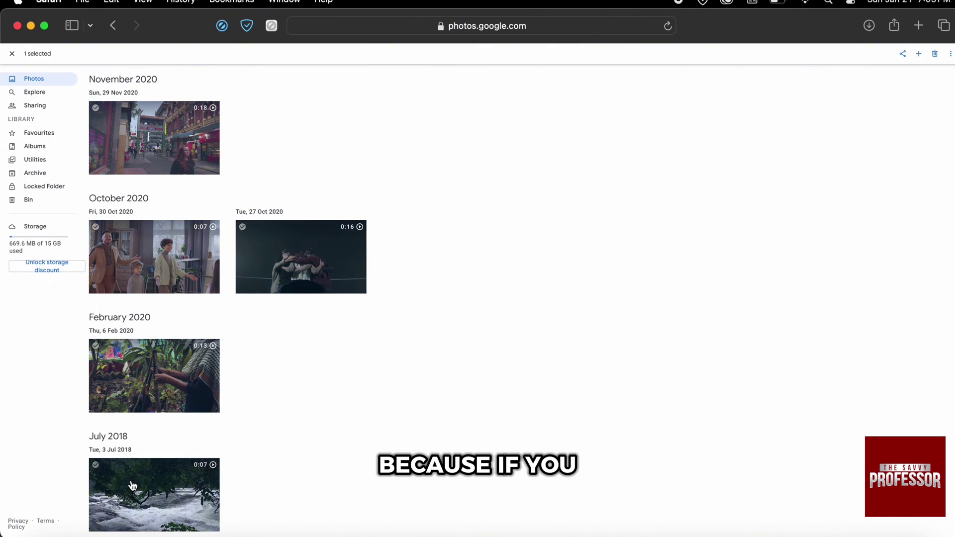
{"action": "left_click", "coordinate": [97, 470], "text": "shift"}
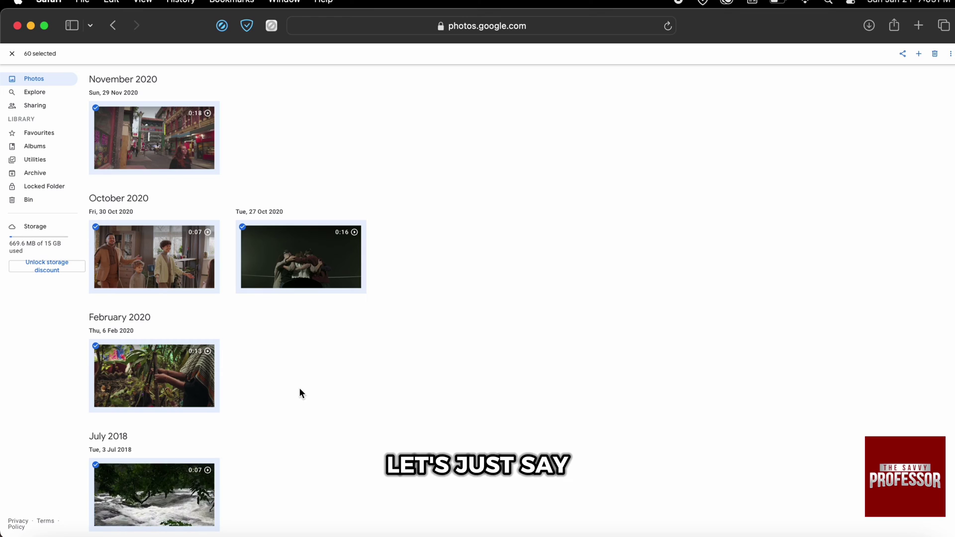
{"action": "scroll", "coordinate": [402, 333], "scroll_direction": "up", "scroll_amount": 15}
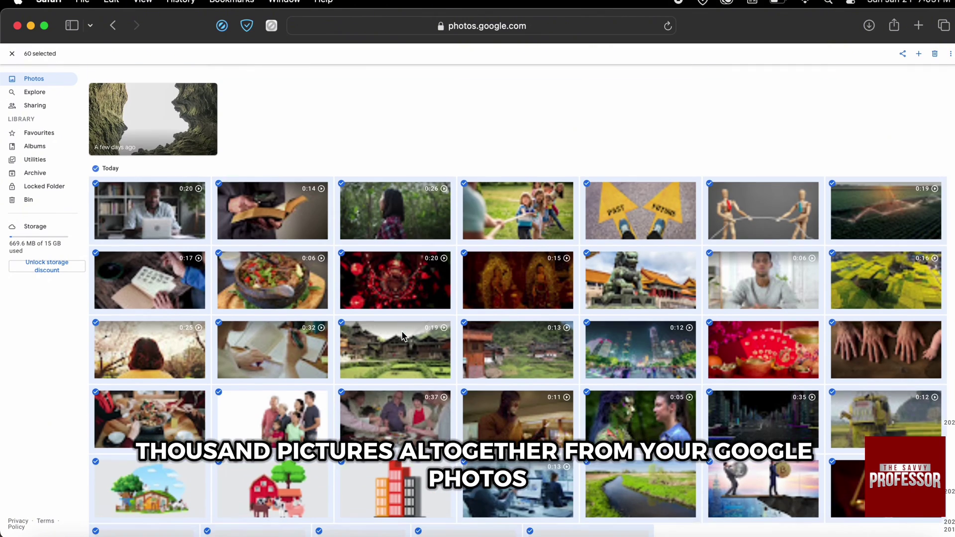
{"action": "key", "text": "super+plus"}
{"action": "key", "text": "super+plus"}
{"action": "key", "text": "super+plus"}
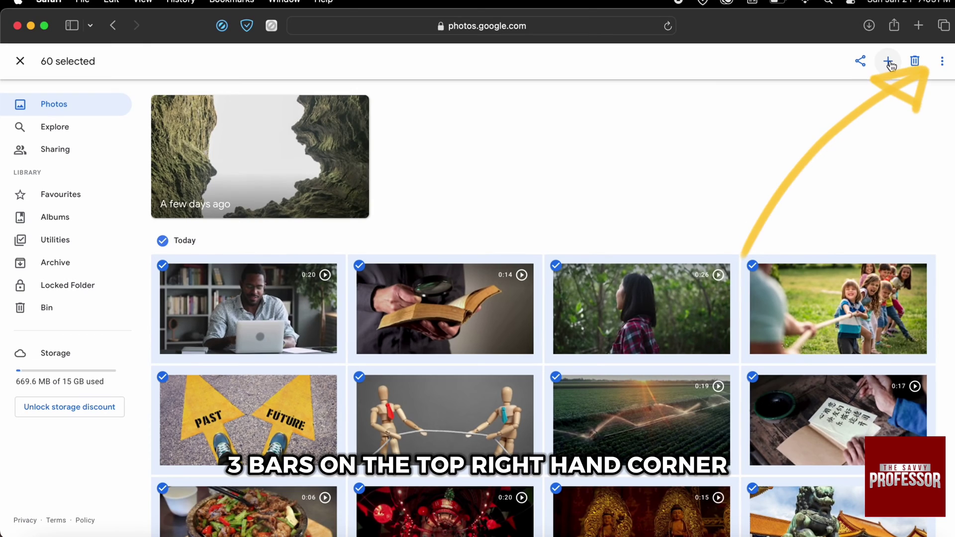
{"action": "left_click", "coordinate": [943, 60]}
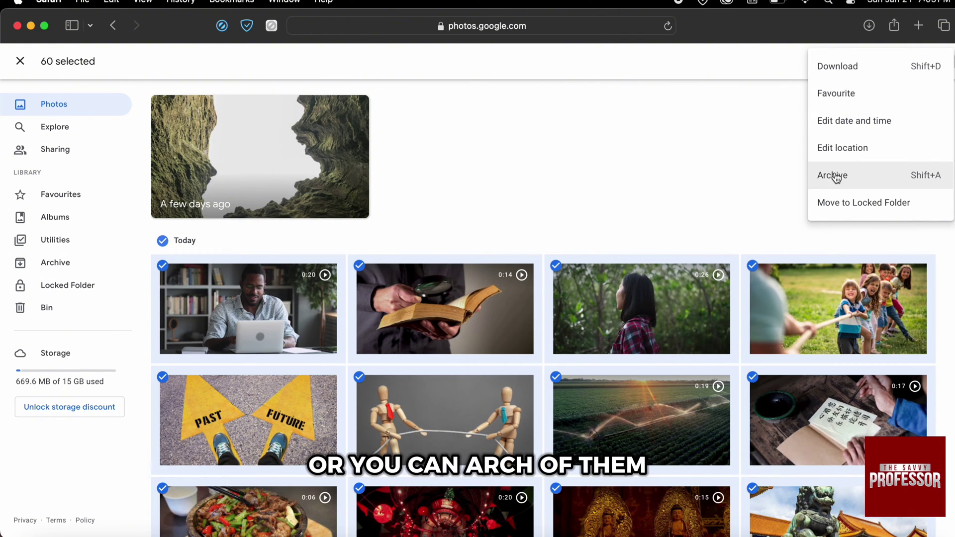
{"action": "left_click", "coordinate": [795, 164]}
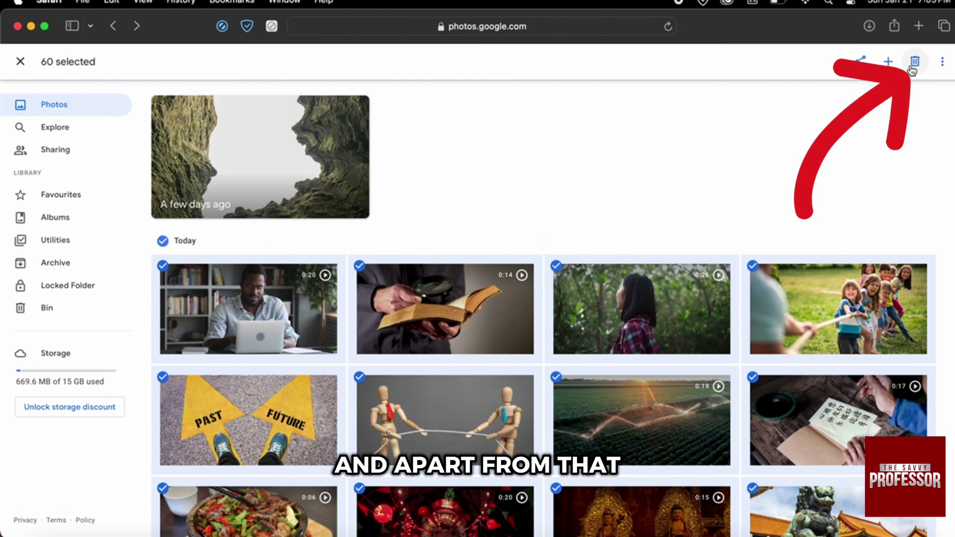
{"action": "left_click", "coordinate": [861, 62]}
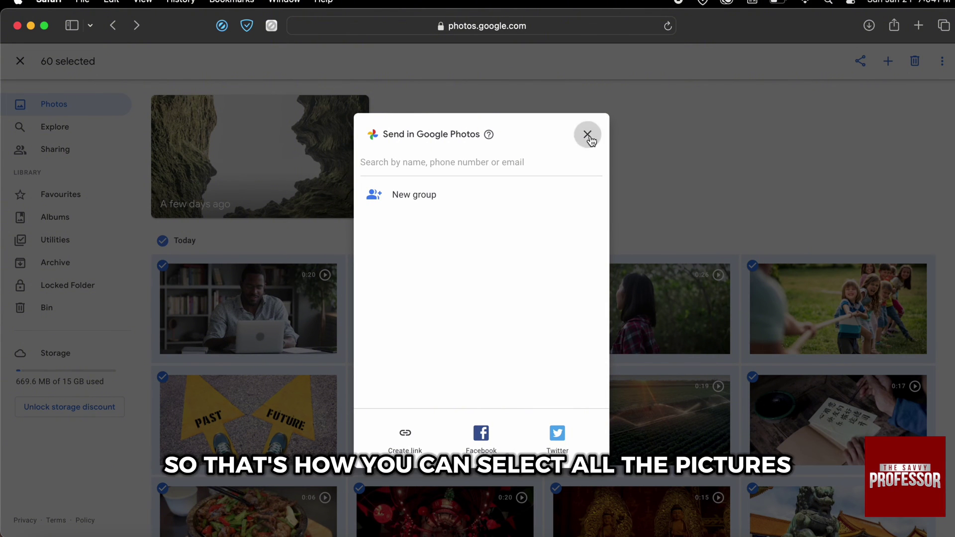
{"action": "left_click", "coordinate": [587, 136]}
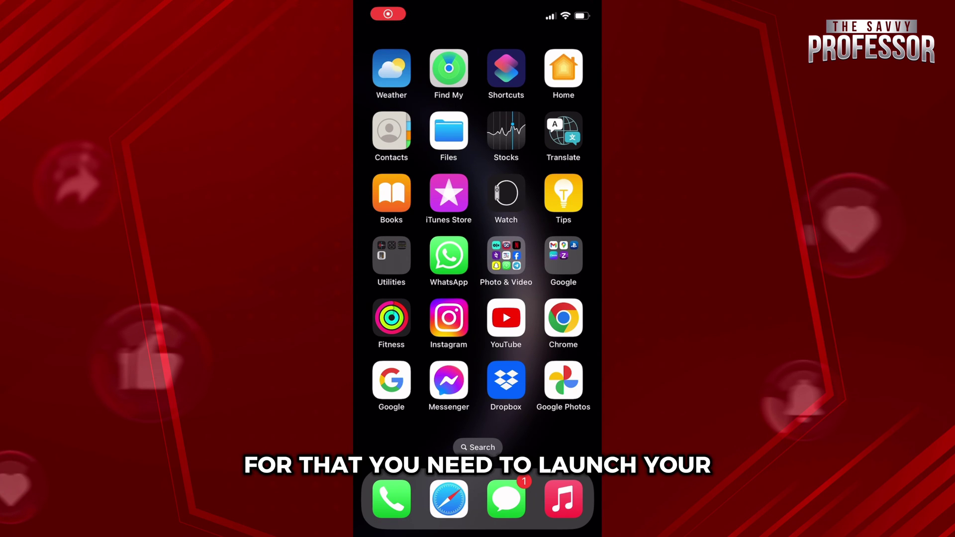
- Launch Google Photos on the iPhone and drag-select from the newest 00:05 video back to 31 Aug 2015 (4151 items)
{"action": "left_click", "coordinate": [563, 380]}
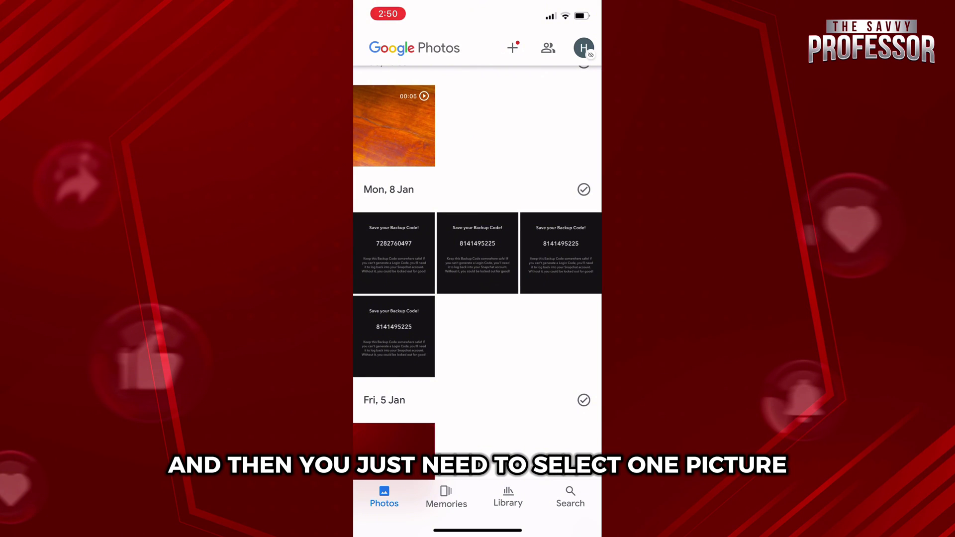
{"action": "left_click", "coordinate": [394, 126]}
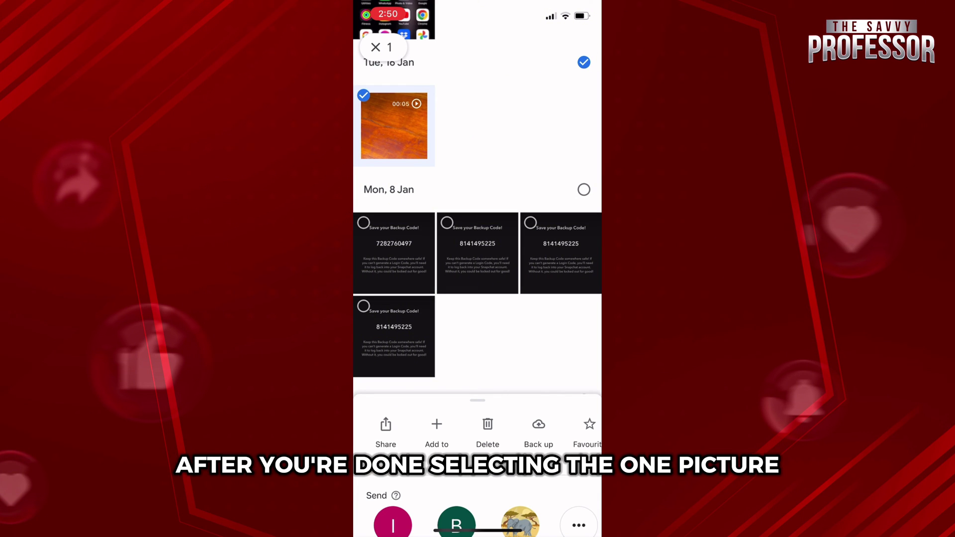
{"action": "left_click_drag", "start_coordinate": [394, 126], "coordinate": [394, 422]}
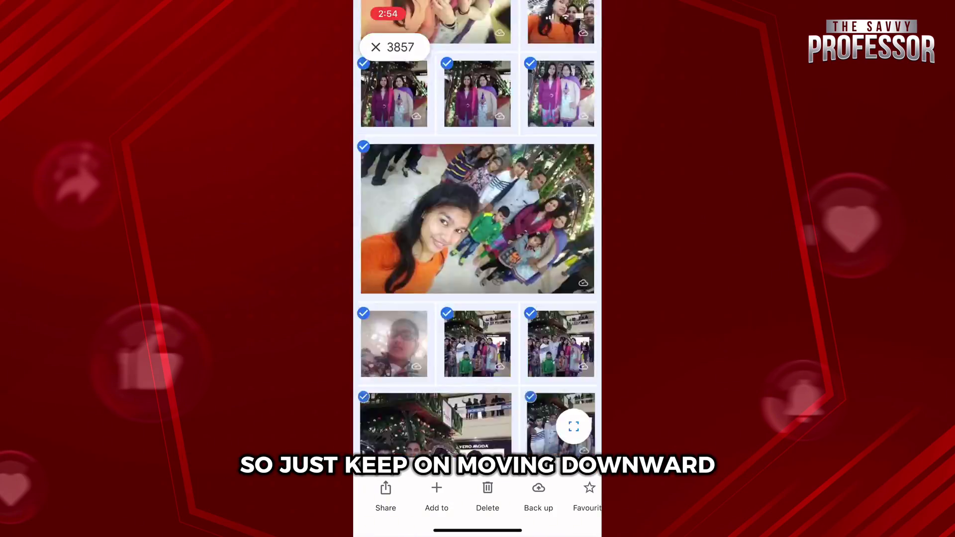
{"action": "left_click_drag", "start_coordinate": [394, 423], "coordinate": [394, 256]}
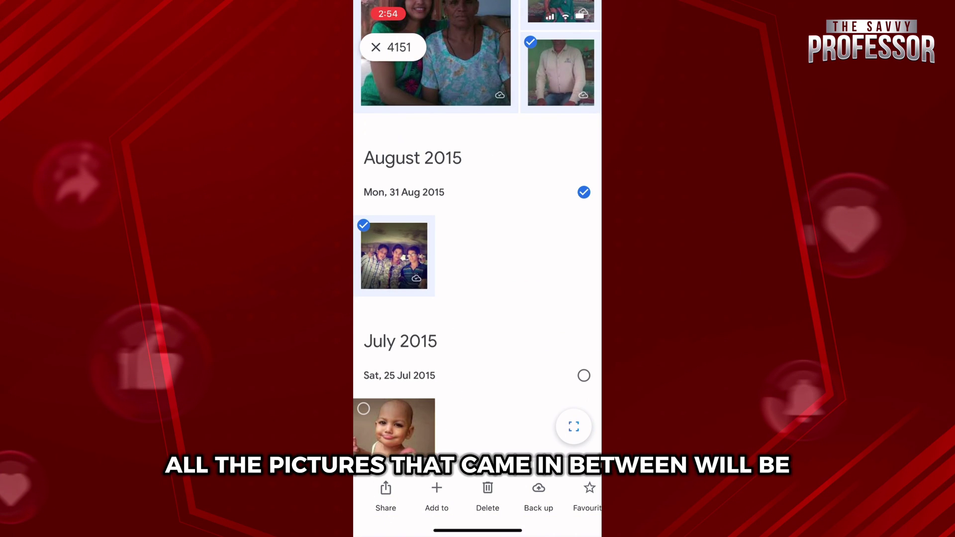
- Add the 25 Jul 2015 photo for 4152 items, try Delete, and browse the bulk action options
{"action": "left_click", "coordinate": [394, 428]}
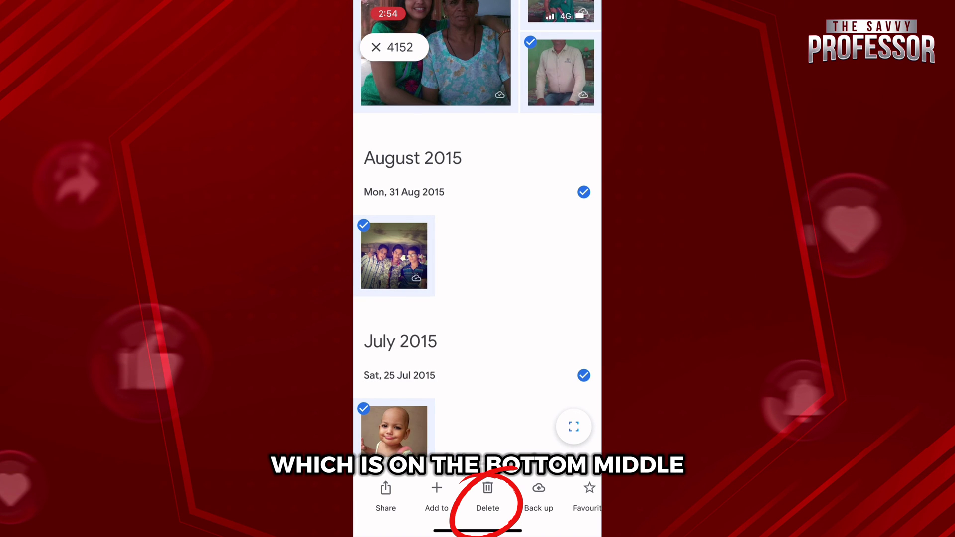
{"action": "left_click", "coordinate": [488, 492]}
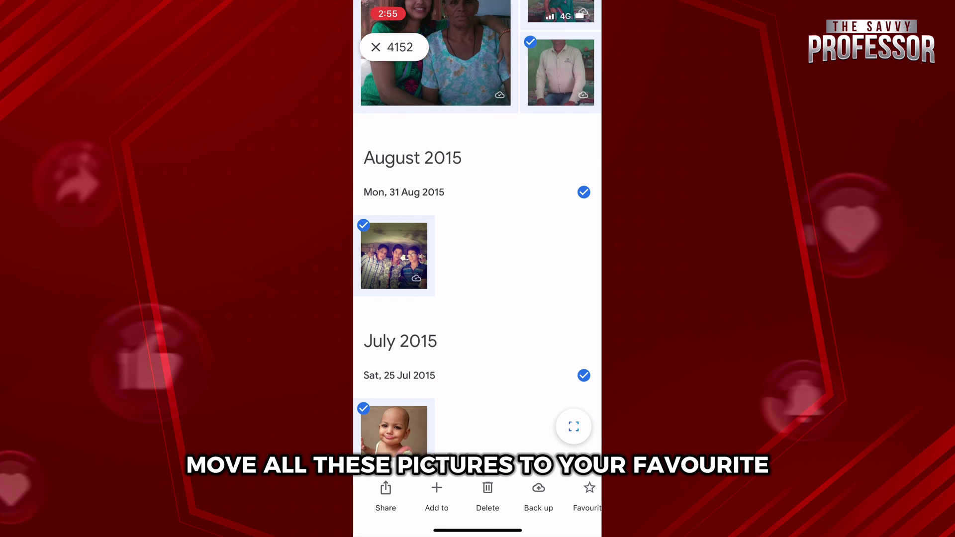
{"action": "scroll", "coordinate": [477, 498], "scroll_direction": "right", "scroll_amount": 5}
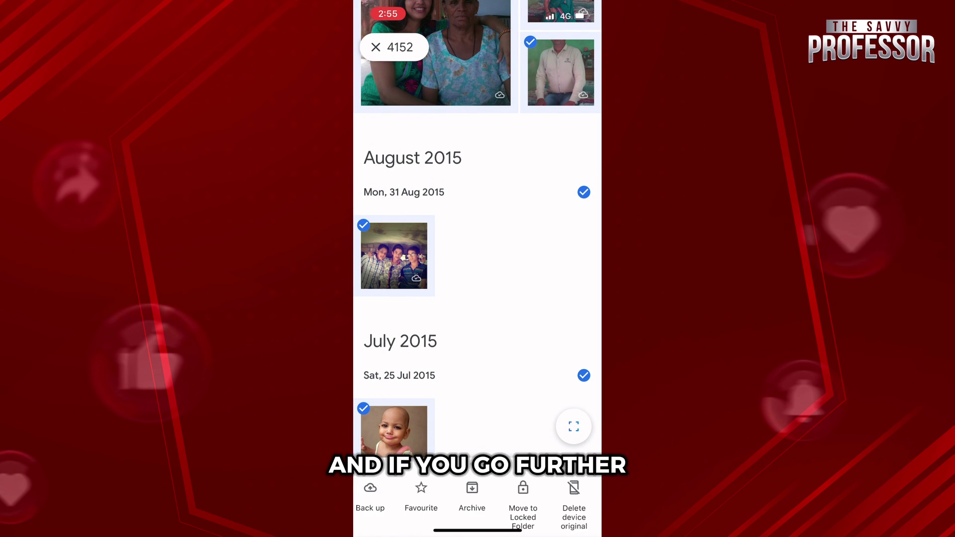
{"action": "scroll", "coordinate": [478, 497], "scroll_direction": "right", "scroll_amount": 1}
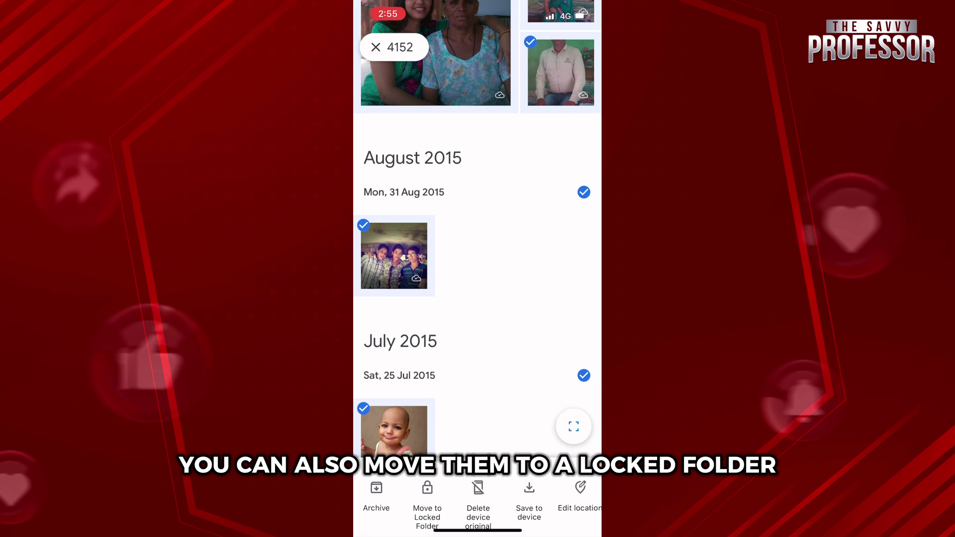
{"action": "scroll", "coordinate": [478, 507], "scroll_direction": "right", "scroll_amount": 1}
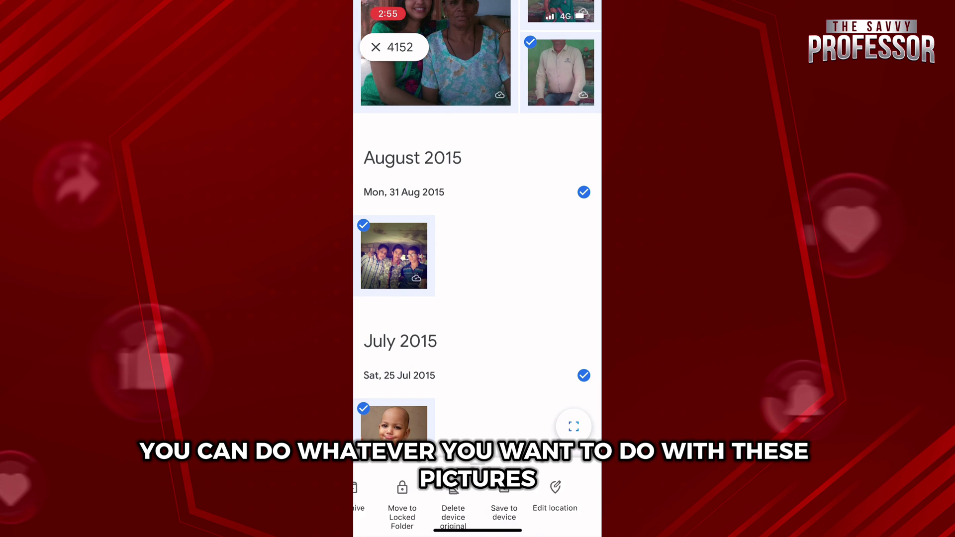